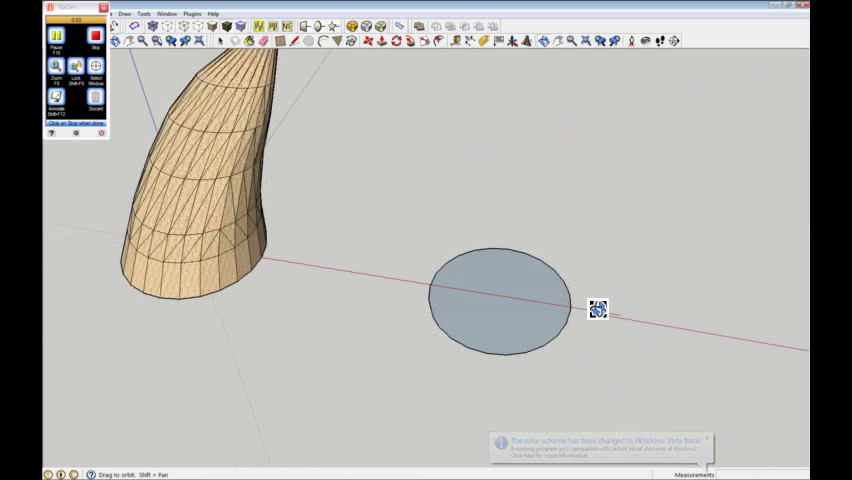
# Step: Push/Pull the flat circle beside the horn up into a short cylinder
pyautogui.moveTo(500, 319)
pyautogui.mouseDown(button='middle')
pyautogui.moveTo(536, 319)
pyautogui.moveTo(546, 243)
pyautogui.mouseUp(button='middle')
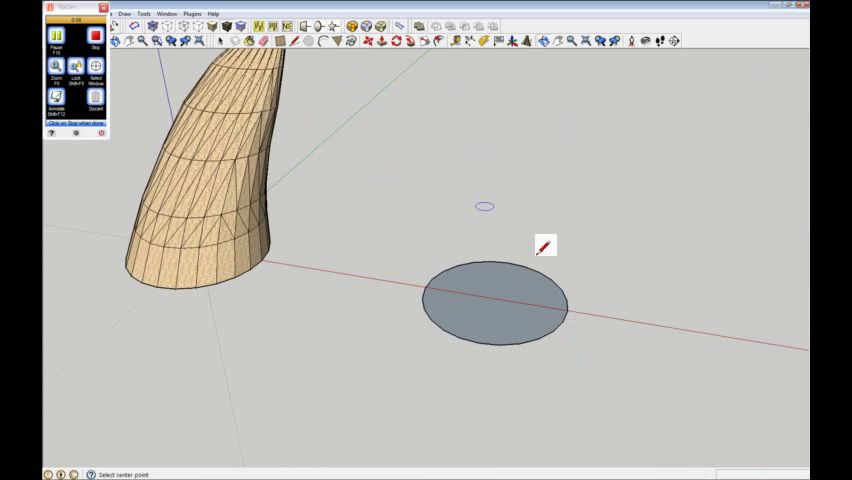
pyautogui.click(382, 41)
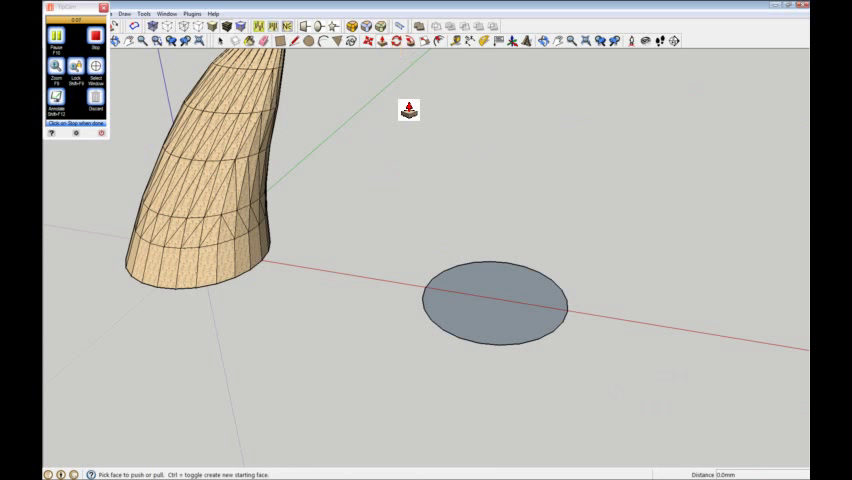
pyautogui.click(490, 308)
pyautogui.click(496, 271)
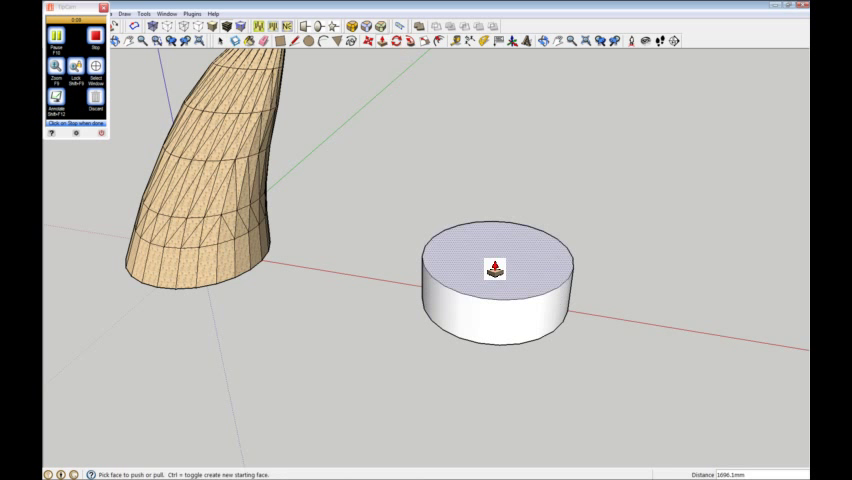
pyautogui.moveTo(487, 268); pyautogui.dragTo(461, 131, button='middle')
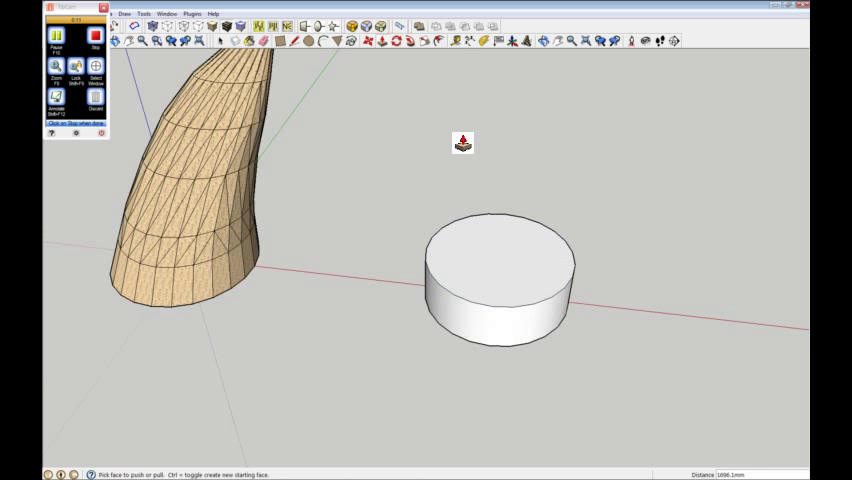
# Step: Scale the cylinder's top face inward about its centre
pyautogui.press('s')
pyautogui.click(470, 259)
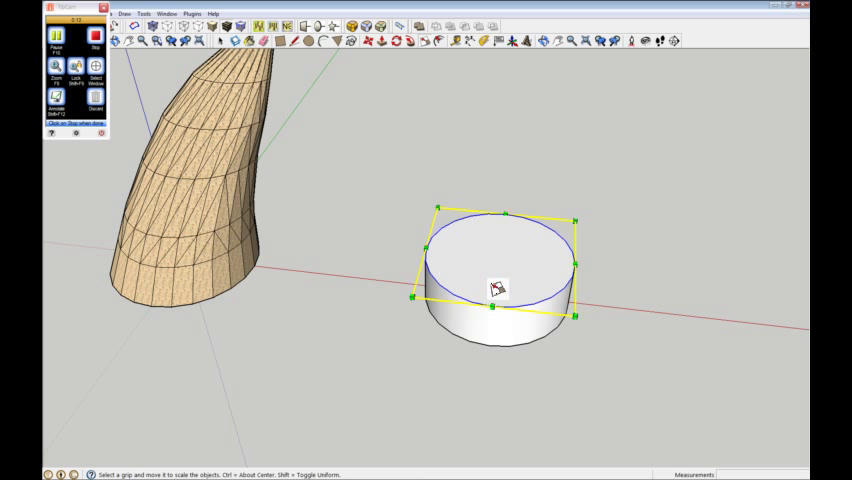
pyautogui.moveTo(497, 289)
pyautogui.mouseDown(button='middle')
pyautogui.moveTo(441, 228)
pyautogui.moveTo(146, 253)
pyautogui.mouseUp(button='middle')
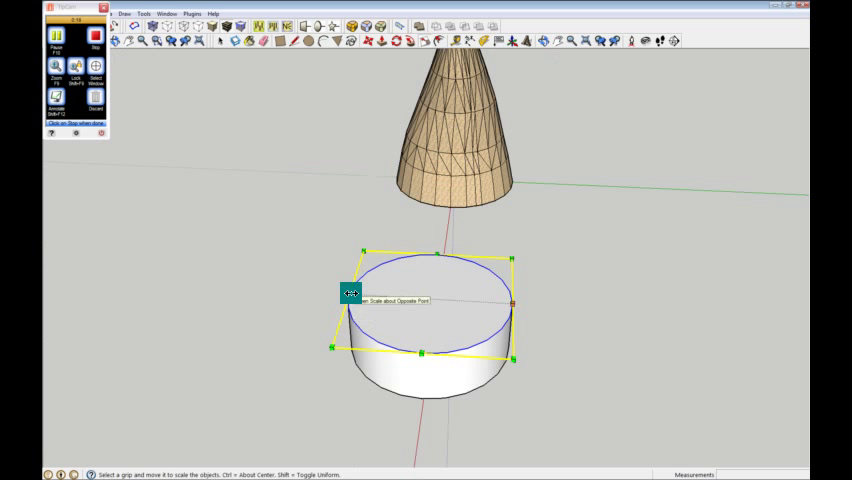
pyautogui.press('ctrl')
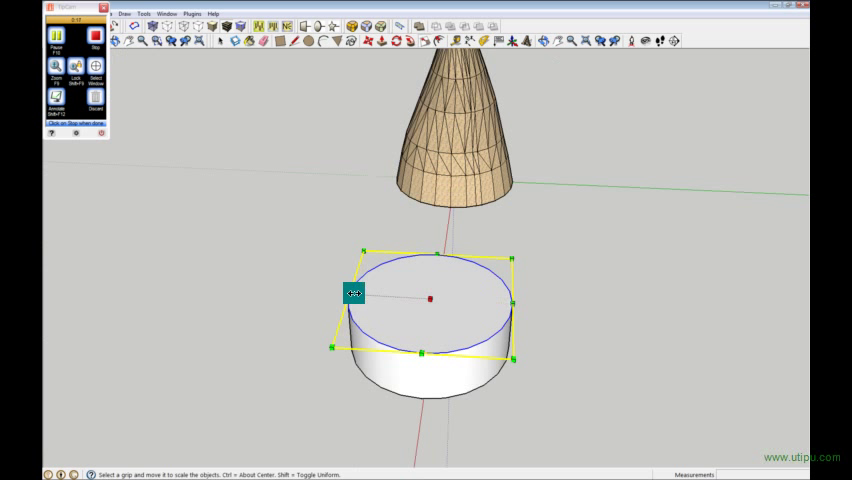
pyautogui.moveTo(354, 292); pyautogui.dragTo(363, 295)
pyautogui.click(363, 295)
# Step: Squeeze the top face along the red axis
pyautogui.moveTo(407, 310); pyautogui.dragTo(607, 303, button='middle')
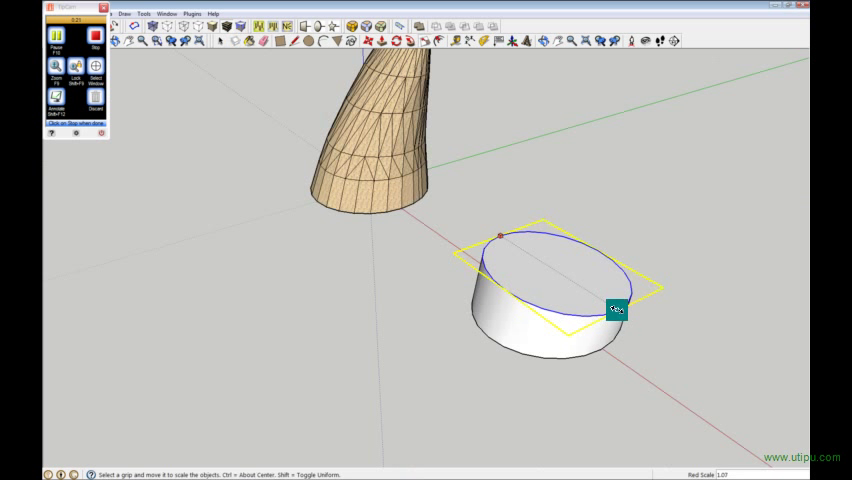
pyautogui.moveTo(466, 300); pyautogui.dragTo(595, 333, button='middle')
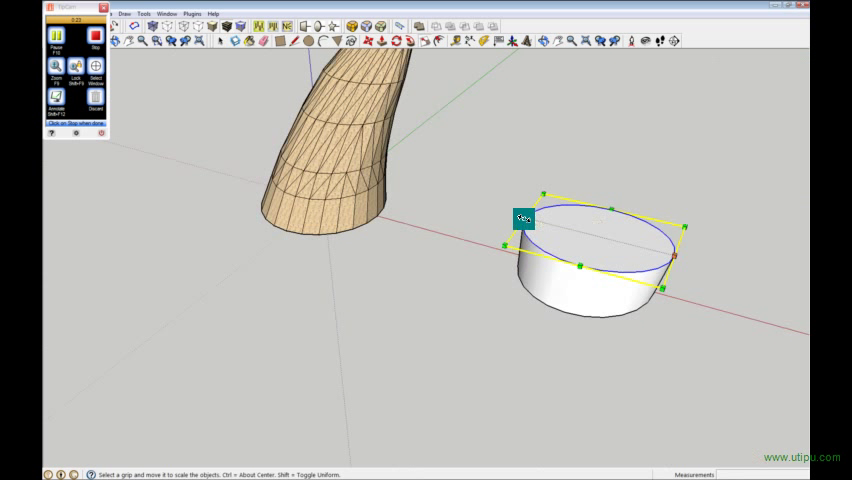
pyautogui.moveTo(523, 217); pyautogui.dragTo(536, 223)
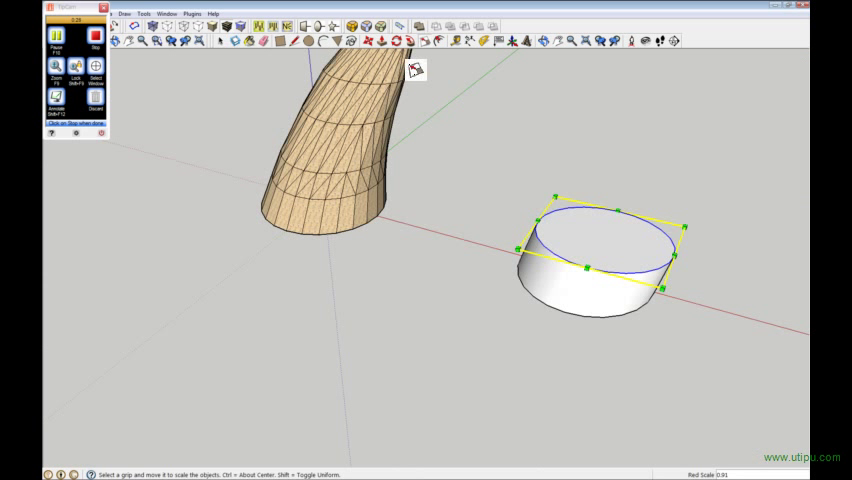
# Step: Pull the reshaped top face up into a second cylinder segment
pyautogui.click(381, 41)
pyautogui.moveTo(560, 212); pyautogui.dragTo(601, 185)
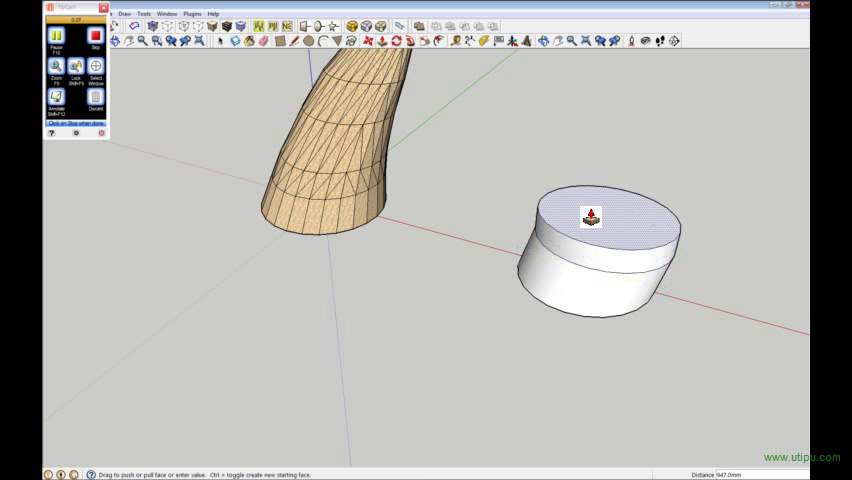
pyautogui.click(601, 185)
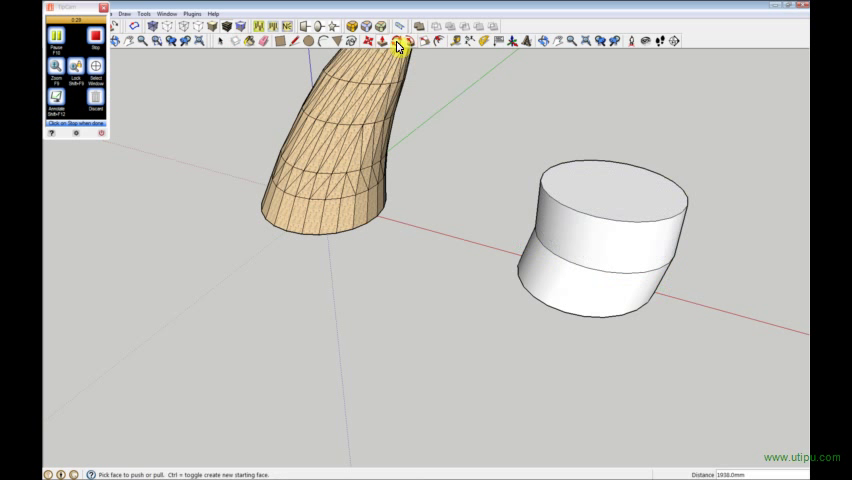
pyautogui.click(428, 44)
# Step: Shrink the new top face, then resize it unevenly to taper the cylinder
pyautogui.click(612, 185)
pyautogui.moveTo(612, 185); pyautogui.dragTo(391, 197, button='middle')
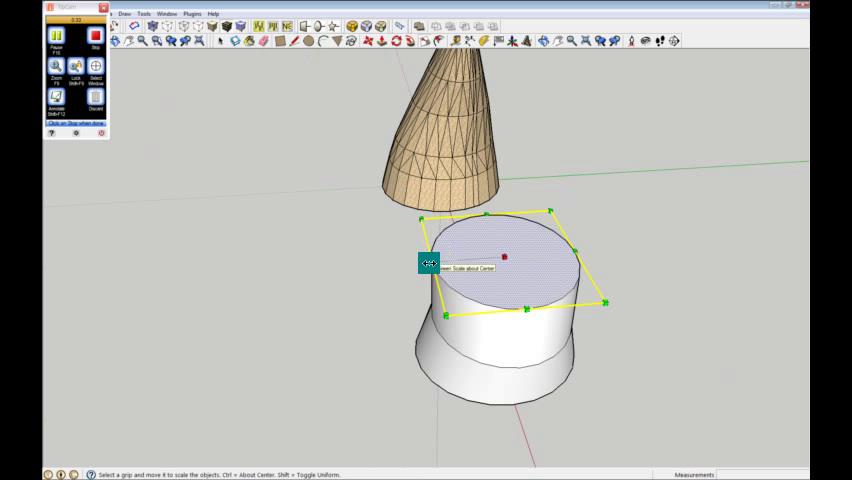
pyautogui.moveTo(433, 263); pyautogui.dragTo(447, 264)
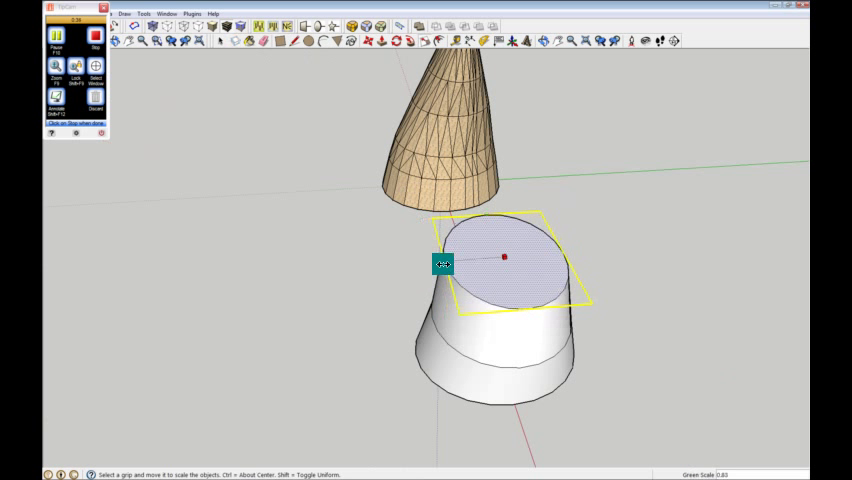
pyautogui.moveTo(493, 285); pyautogui.dragTo(587, 283, button='middle')
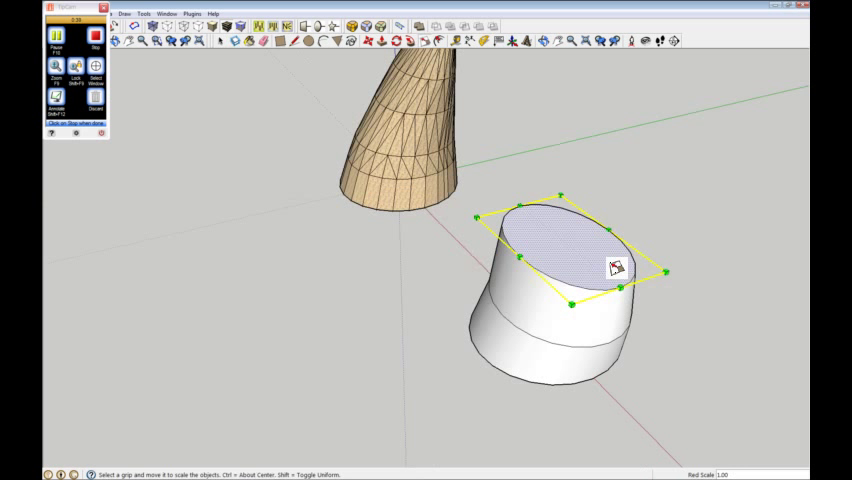
pyautogui.click(519, 206)
pyautogui.click(532, 211)
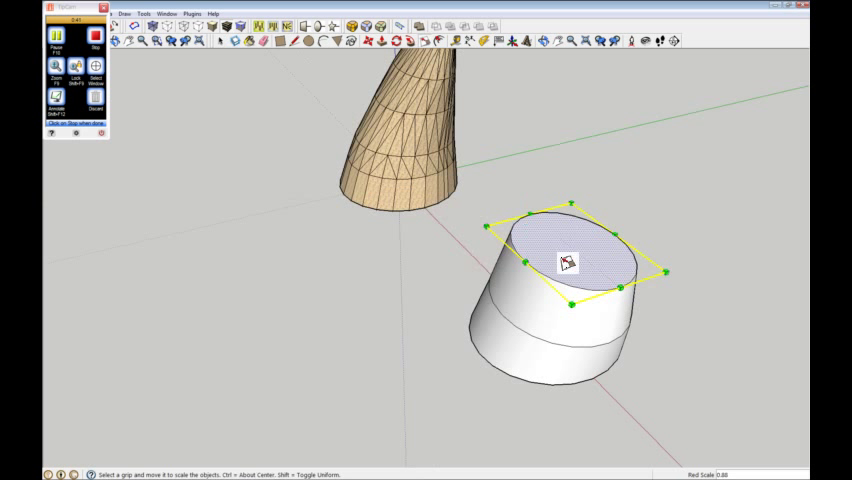
# Step: Push the tapered top face up into a third section
pyautogui.moveTo(569, 260)
pyautogui.mouseDown(button='middle')
pyautogui.moveTo(647, 301)
pyautogui.moveTo(567, 175)
pyautogui.mouseUp(button='middle')
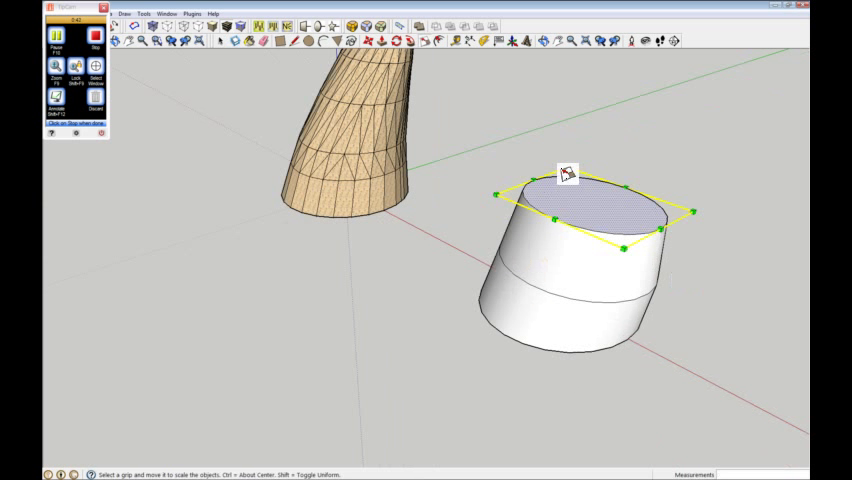
pyautogui.click(382, 41)
pyautogui.click(578, 167)
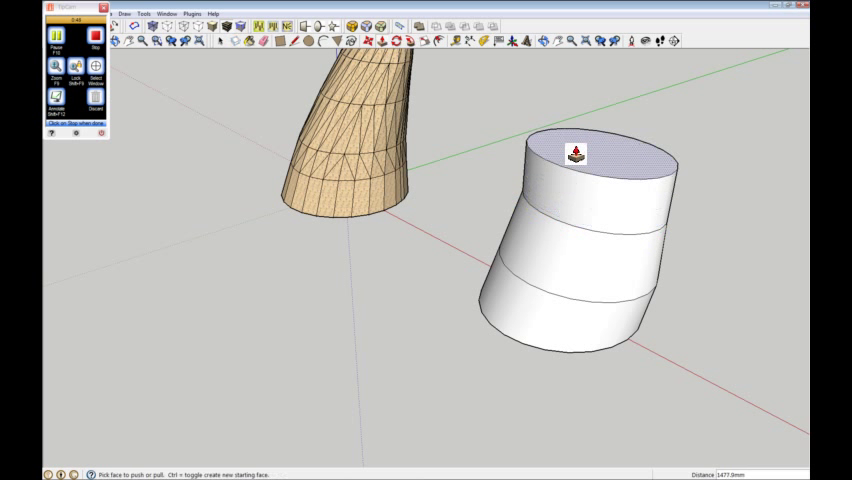
pyautogui.moveTo(605, 137)
pyautogui.mouseDown(button='middle')
pyautogui.moveTo(418, 143)
pyautogui.moveTo(409, 76)
pyautogui.mouseUp(button='middle')
# Step: Shrink the cylinder's top face with the Scale tool
pyautogui.click(424, 41)
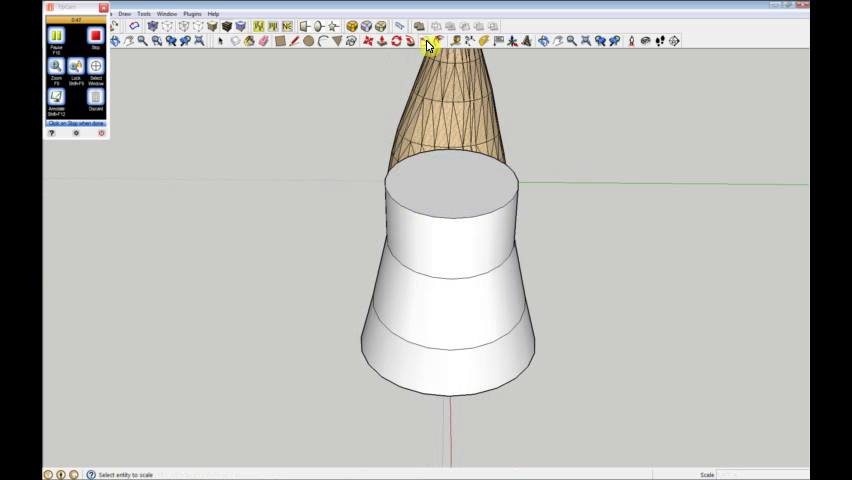
pyautogui.click(457, 177)
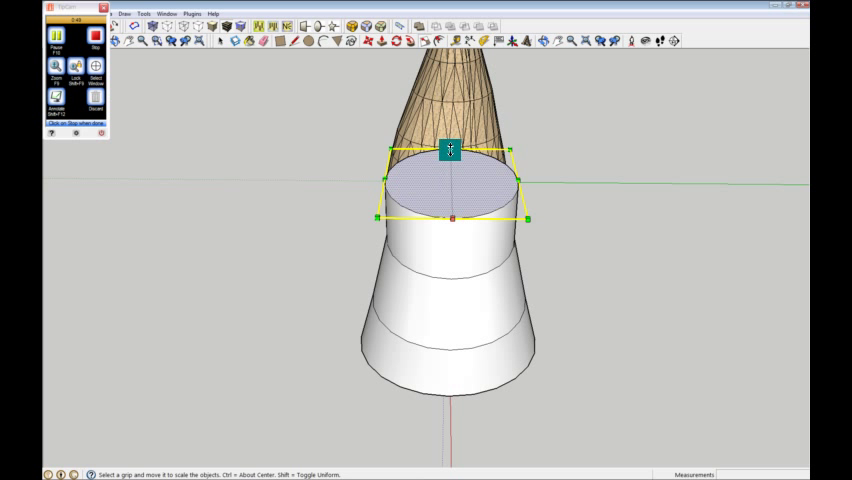
pyautogui.moveTo(451, 149); pyautogui.dragTo(468, 206)
pyautogui.click(468, 206)
# Step: Stretch the top face along red and narrow it along green
pyautogui.moveTo(451, 219); pyautogui.dragTo(656, 242, button='middle')
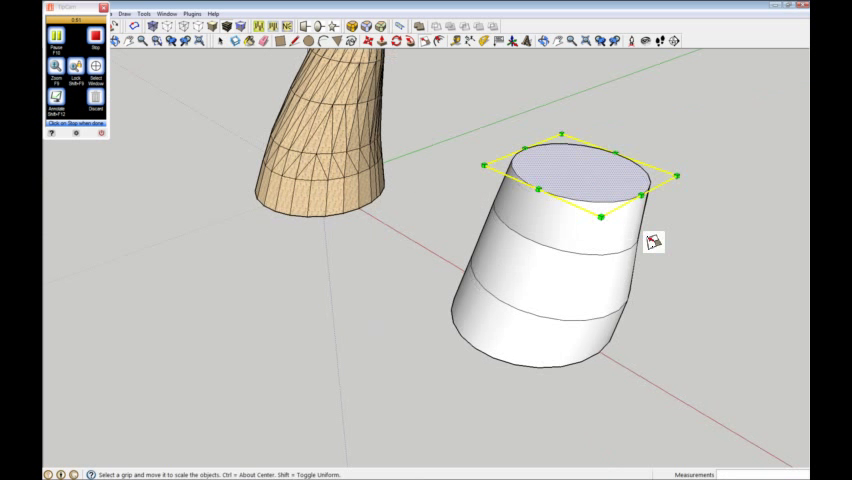
pyautogui.moveTo(641, 190); pyautogui.dragTo(657, 199)
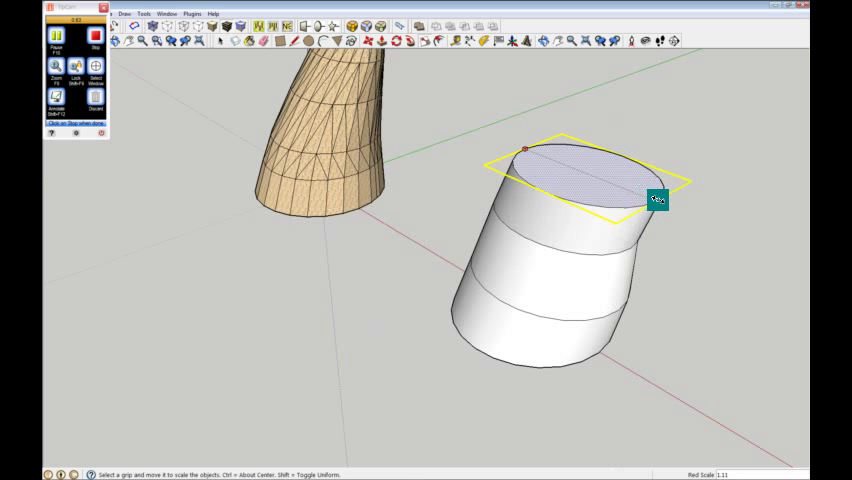
pyautogui.click(663, 203)
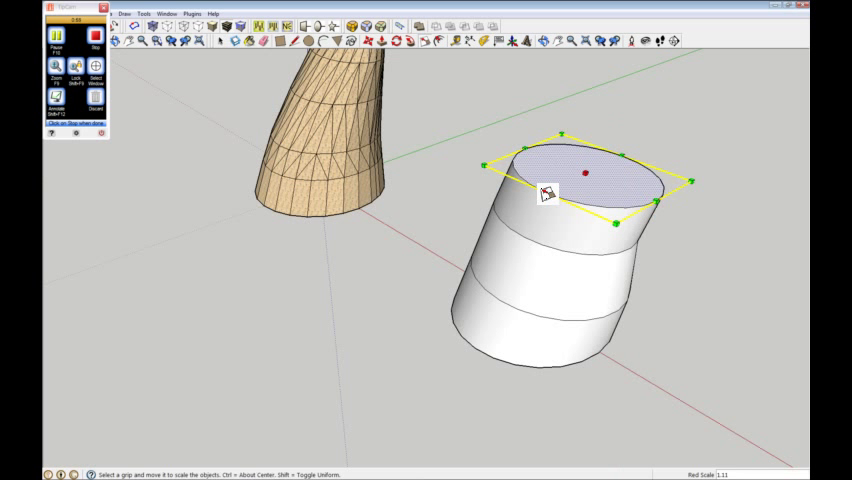
pyautogui.keyDown('ctrl'); pyautogui.moveTo(540, 189); pyautogui.dragTo(548, 184); pyautogui.keyUp('ctrl')
pyautogui.click(560, 184)
pyautogui.moveTo(584, 183)
pyautogui.mouseDown(button='middle')
pyautogui.moveTo(633, 89)
pyautogui.moveTo(622, 89)
pyautogui.moveTo(612, 133)
pyautogui.mouseUp(button='middle')
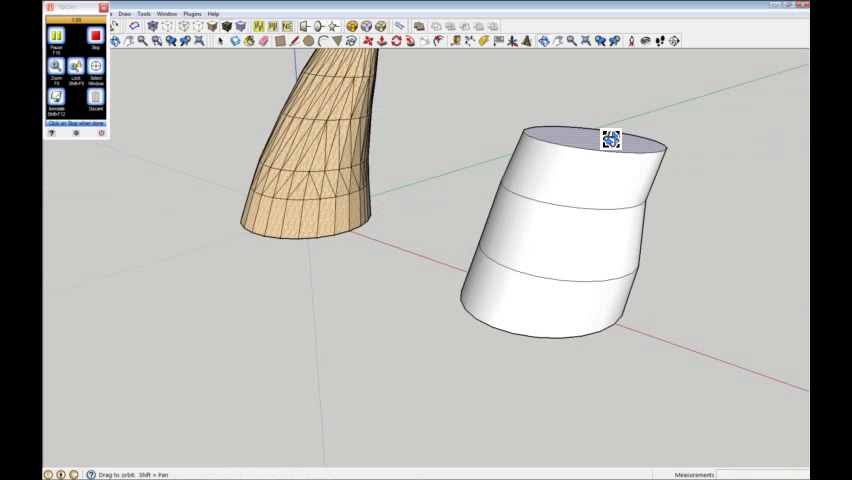
pyautogui.moveTo(580, 212)
pyautogui.mouseDown(button='middle')
pyautogui.moveTo(605, 224)
pyautogui.moveTo(597, 202)
pyautogui.mouseUp(button='middle')
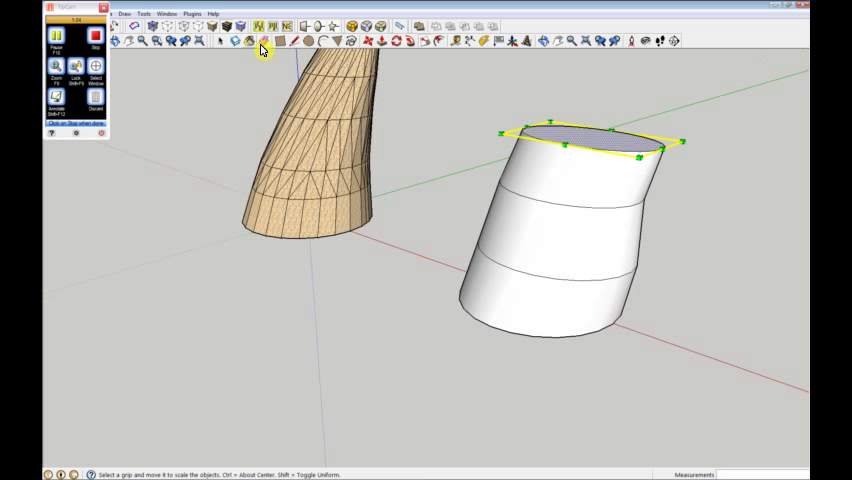
# Step: Select the ring below the top section and widen it in one direction
pyautogui.click(221, 42)
pyautogui.click(459, 180)
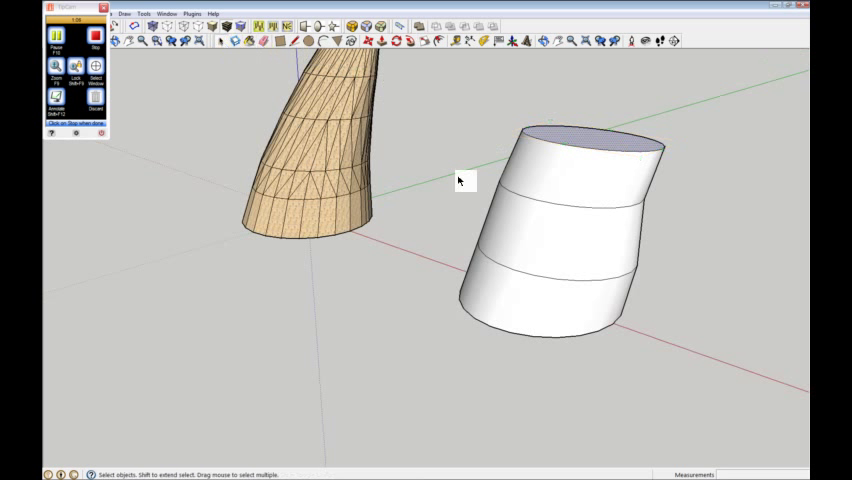
pyautogui.click(556, 206)
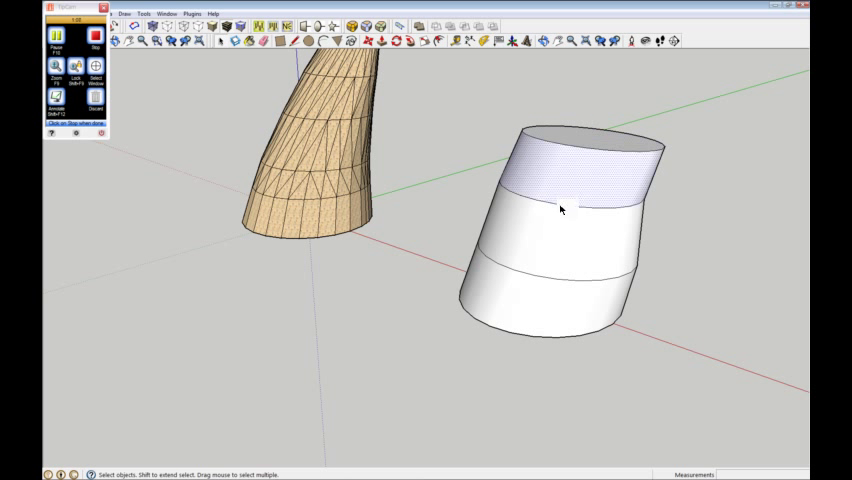
pyautogui.click(560, 207)
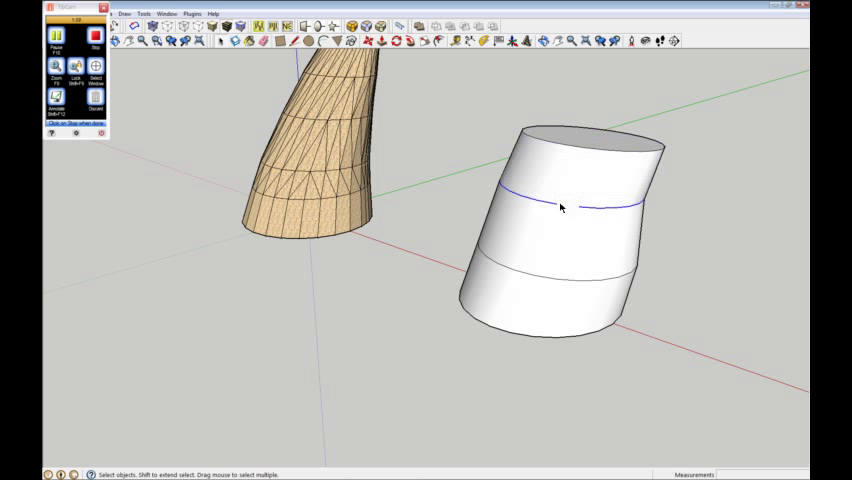
pyautogui.click(427, 46)
pyautogui.moveTo(679, 241); pyautogui.dragTo(703, 178, button='middle')
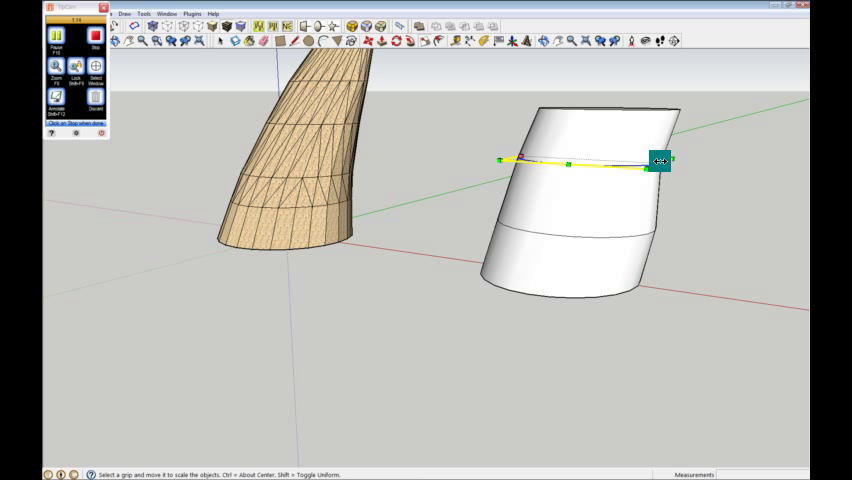
pyautogui.keyDown('ctrl'); pyautogui.moveTo(660, 161); pyautogui.dragTo(663, 163); pyautogui.keyUp('ctrl')
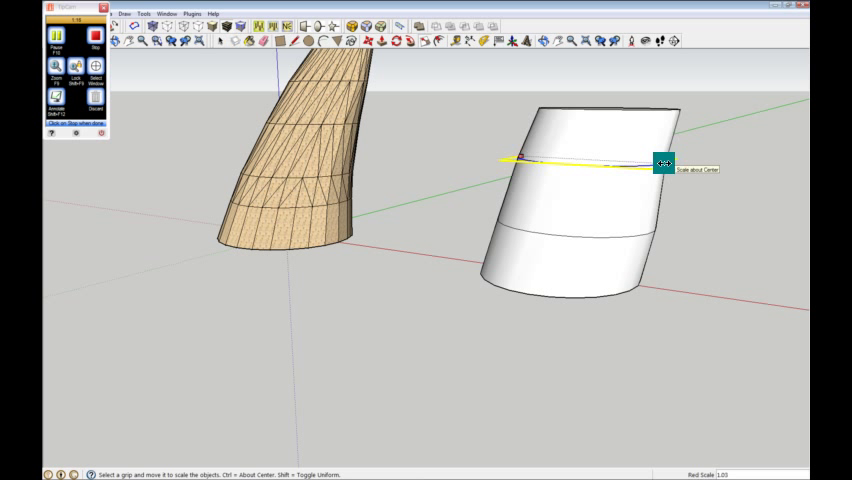
pyautogui.click(663, 166)
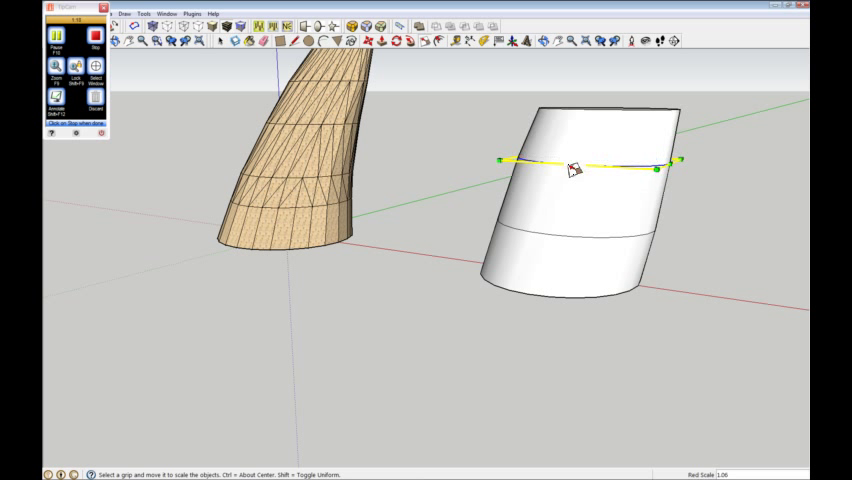
# Step: Cancel a one-sided shrink of the ring, then narrow it from the other side
pyautogui.moveTo(518, 159); pyautogui.dragTo(625, 187, button='middle')
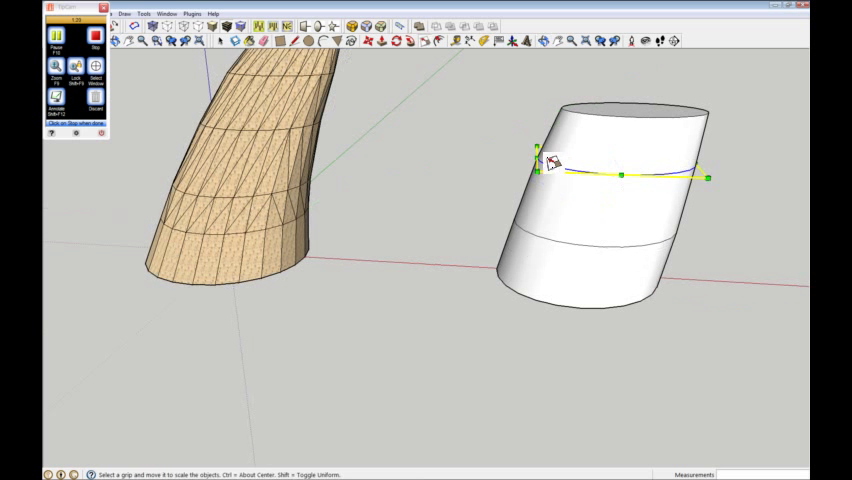
pyautogui.click(538, 158)
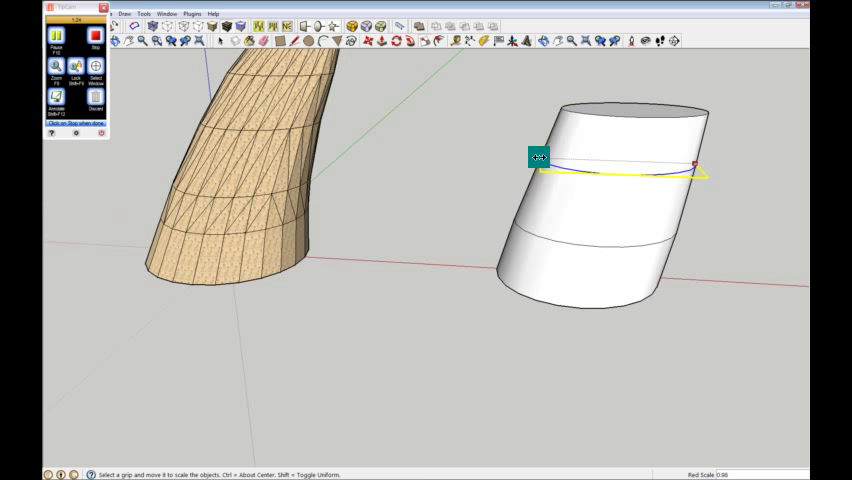
pyautogui.press('Escape')
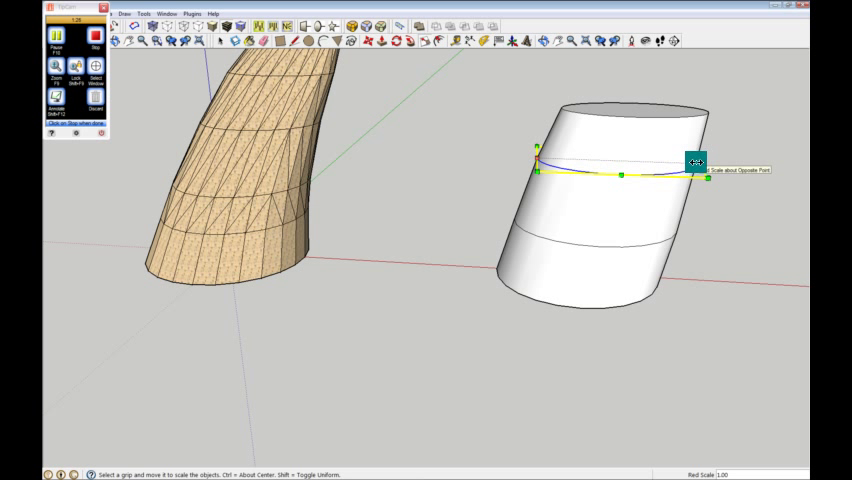
pyautogui.click(692, 161)
pyautogui.click(690, 163)
pyautogui.moveTo(690, 163)
pyautogui.mouseDown(button='middle')
pyautogui.moveTo(385, 164)
pyautogui.moveTo(487, 164)
pyautogui.moveTo(583, 195)
pyautogui.mouseUp(button='middle')
pyautogui.scroll(-1, 583, 195)
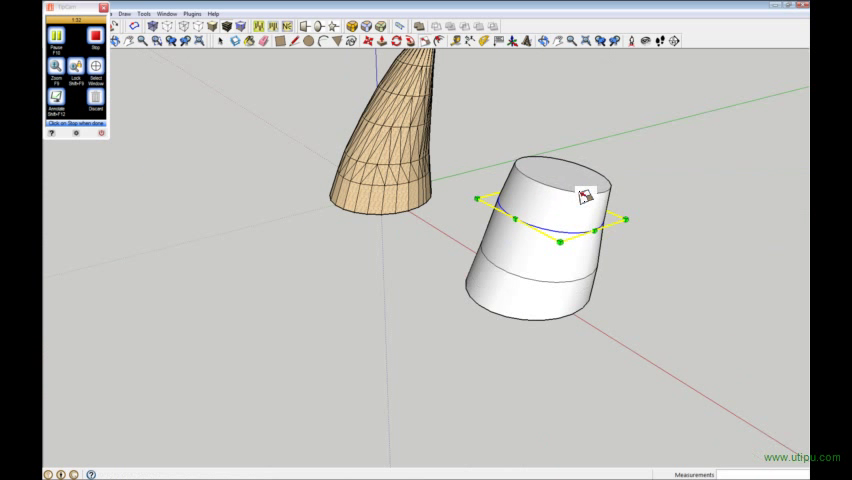